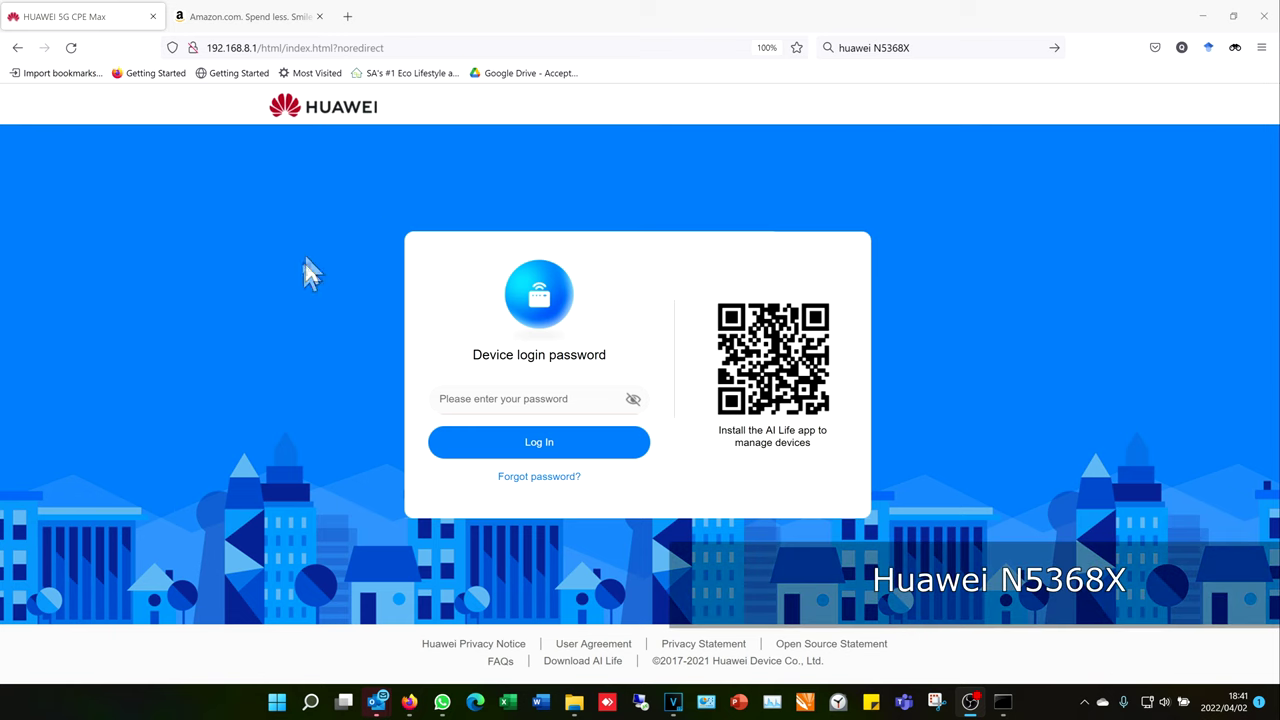
Step: Log in to the Huawei router's admin page by entering the device login password
click(452, 404)
key(ctrl+v)
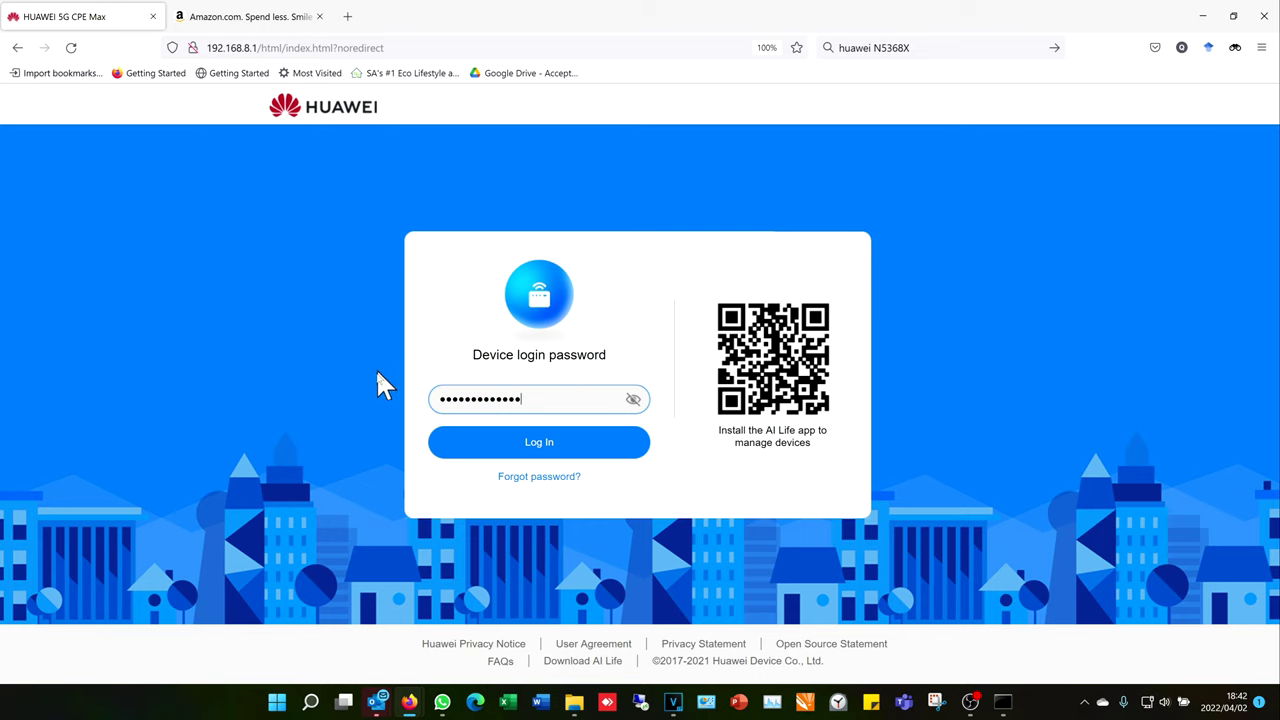
click(533, 456)
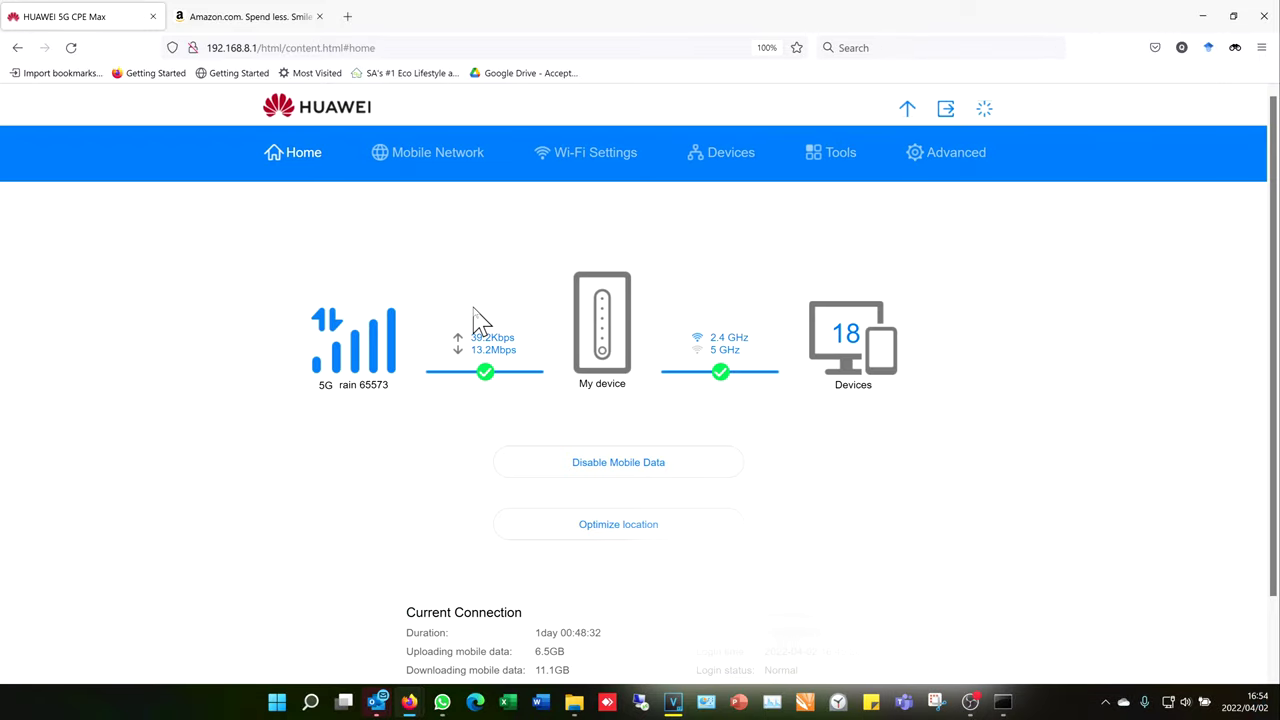
Step: Open the Web Filter settings from the router's Parental Control tools
click(830, 163)
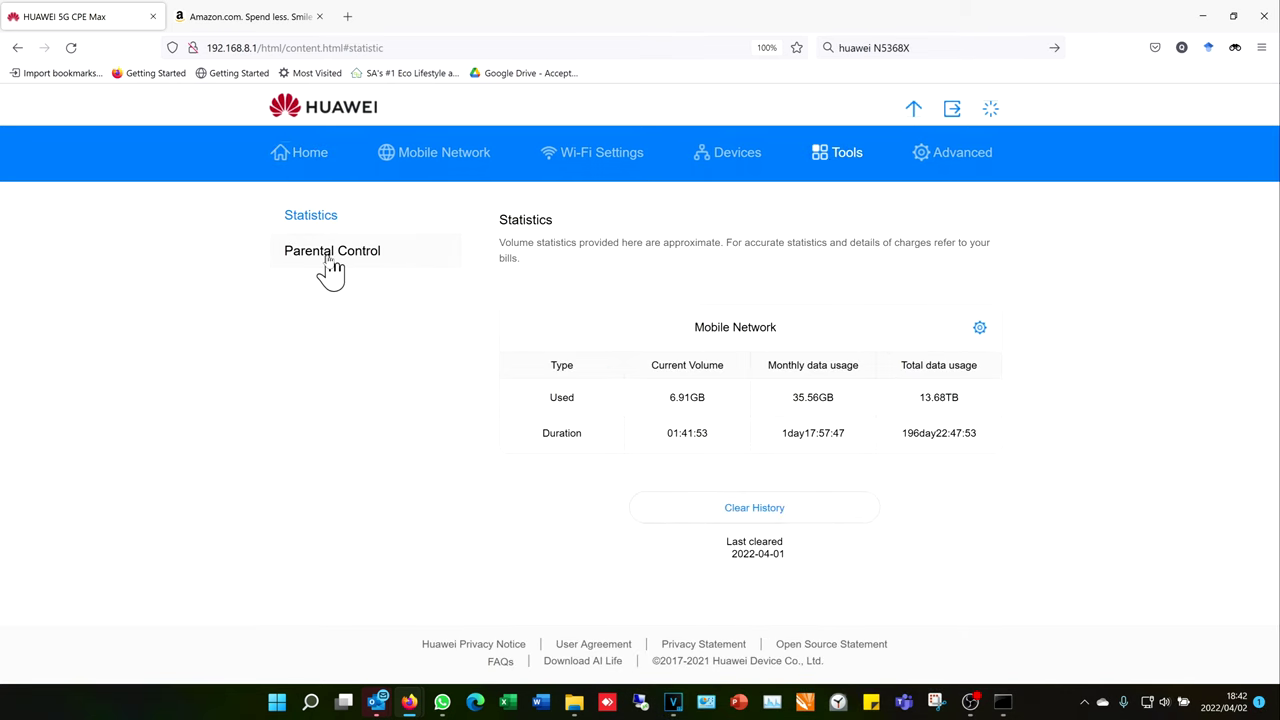
click(327, 258)
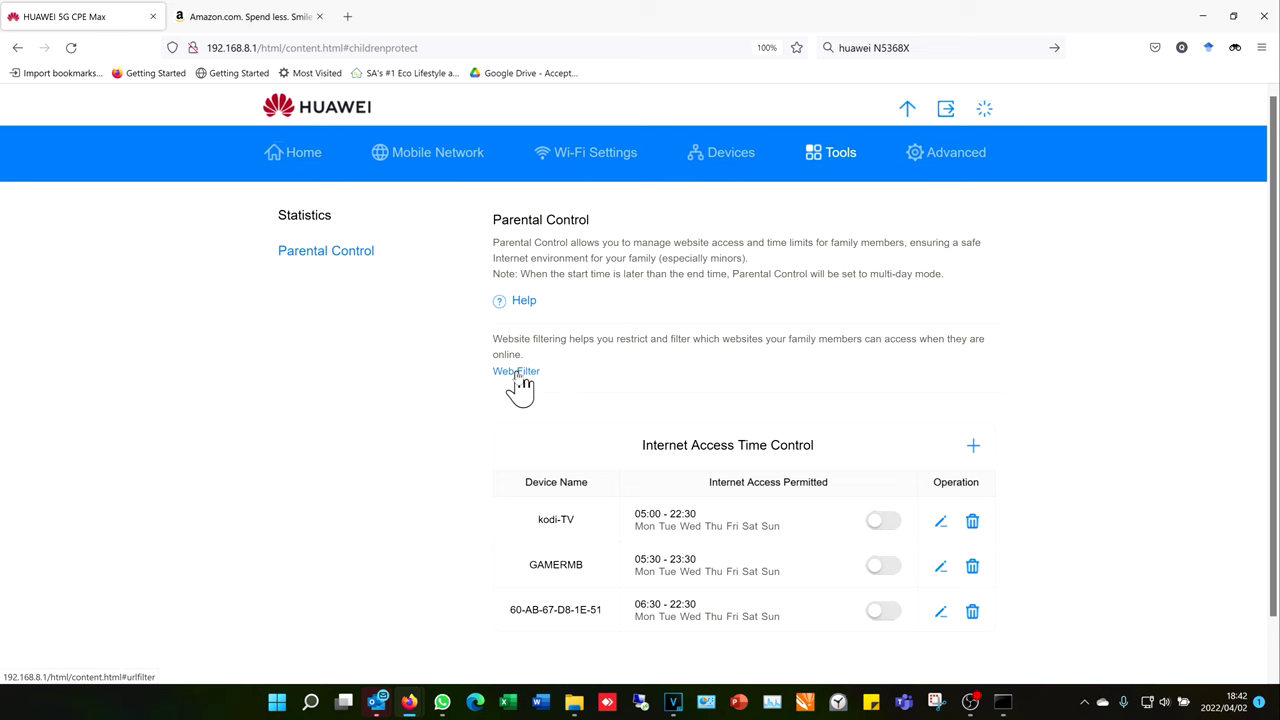
click(517, 372)
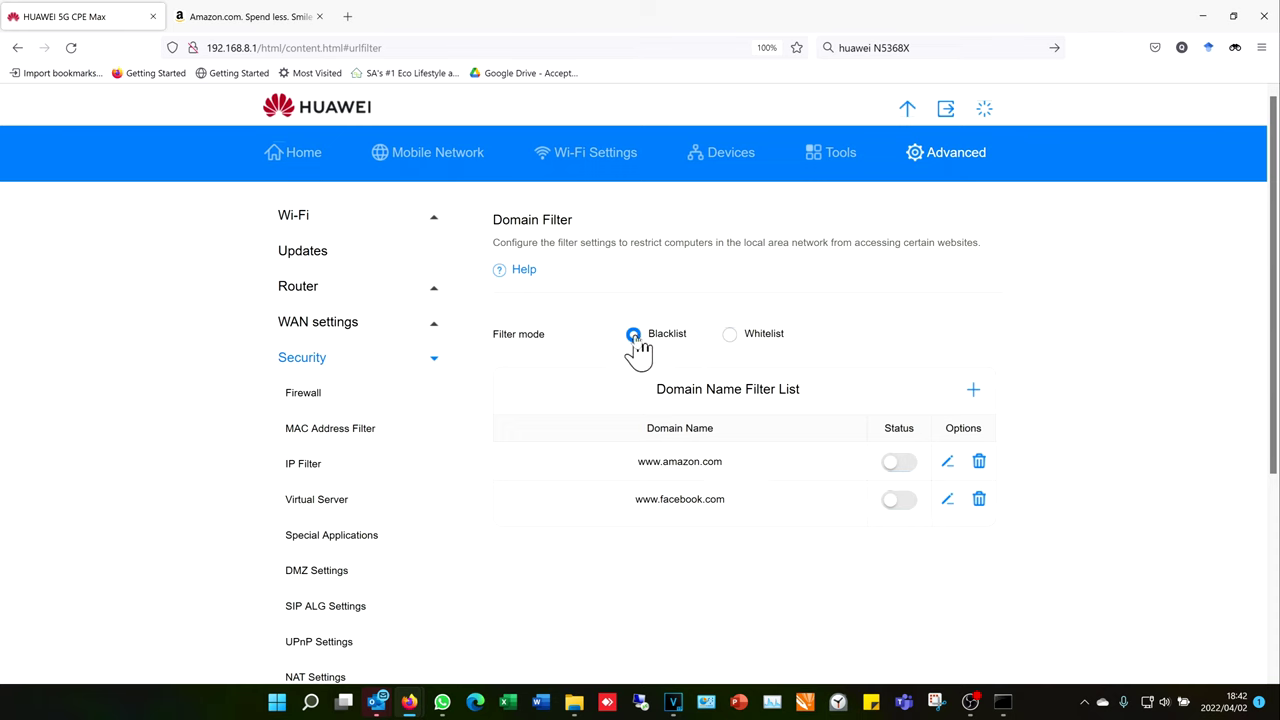
click(729, 336)
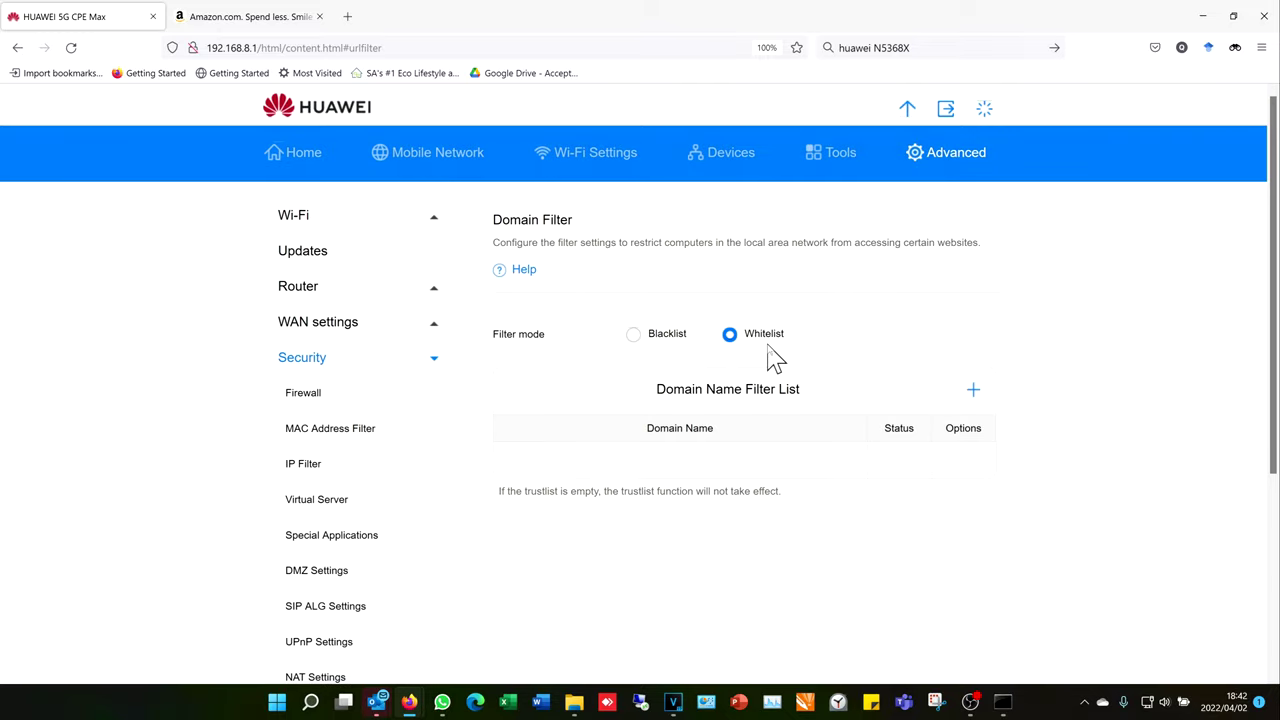
click(634, 336)
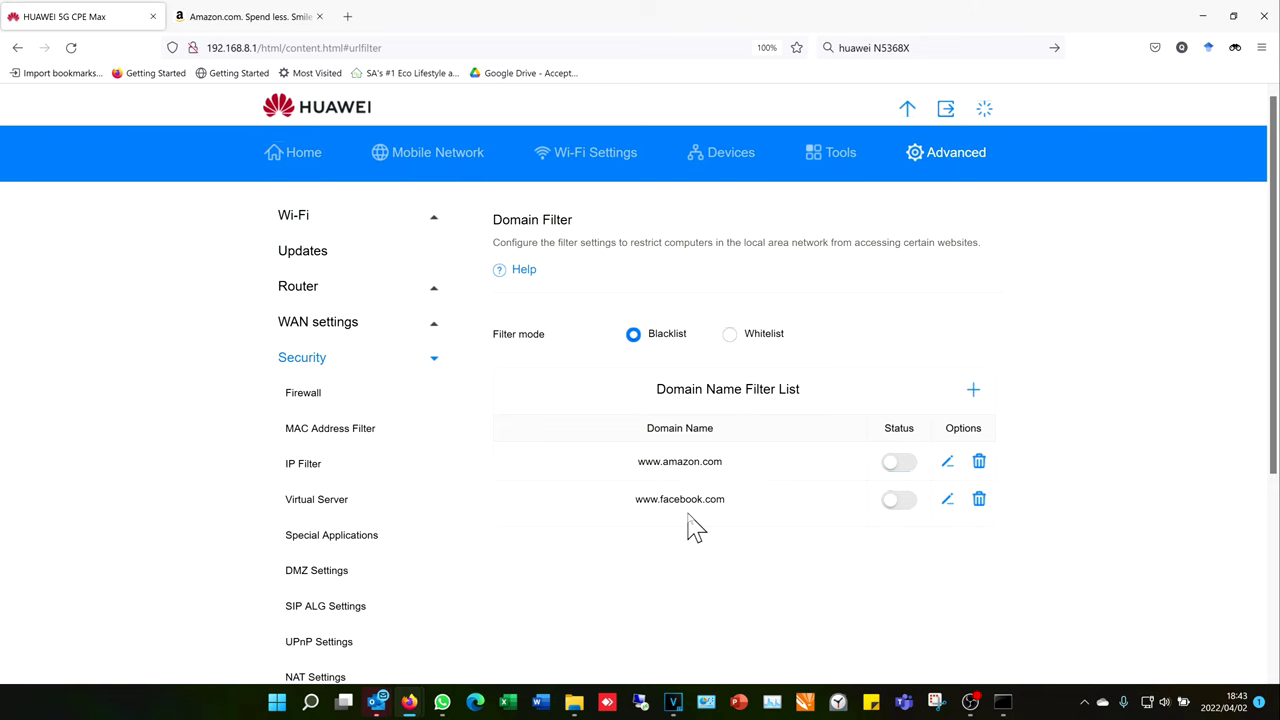
click(978, 462)
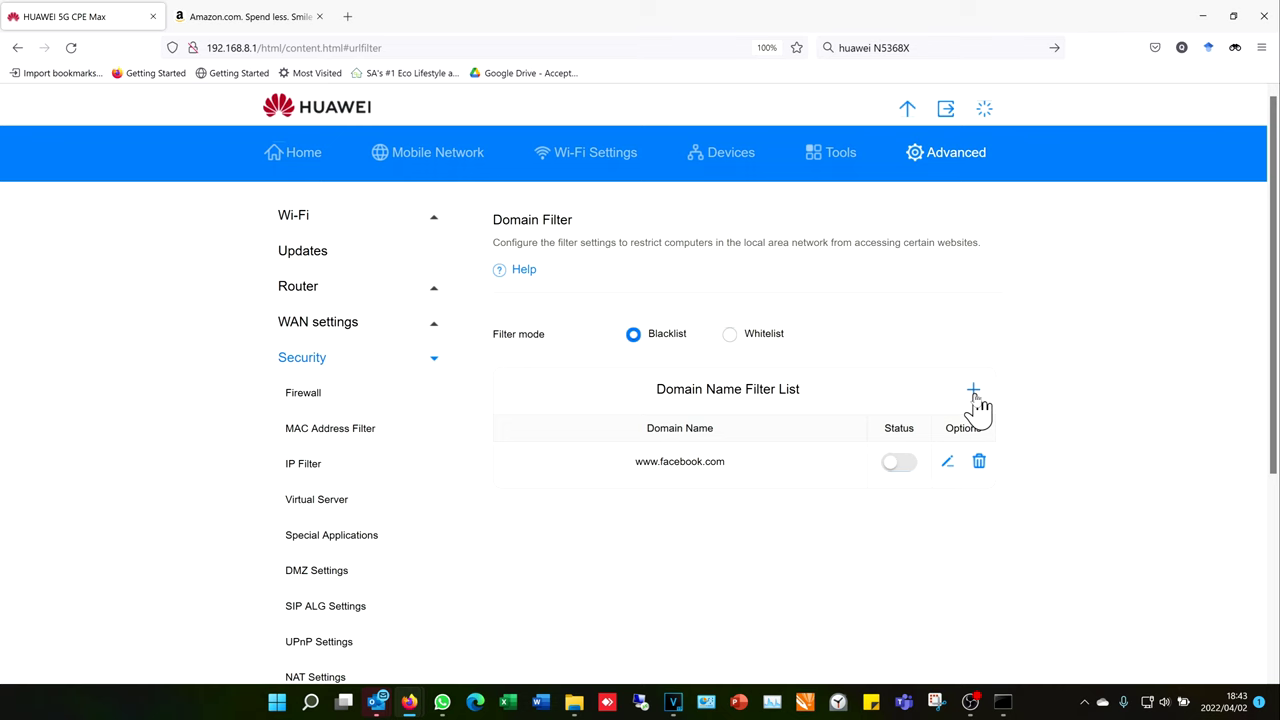
click(973, 391)
click(720, 389)
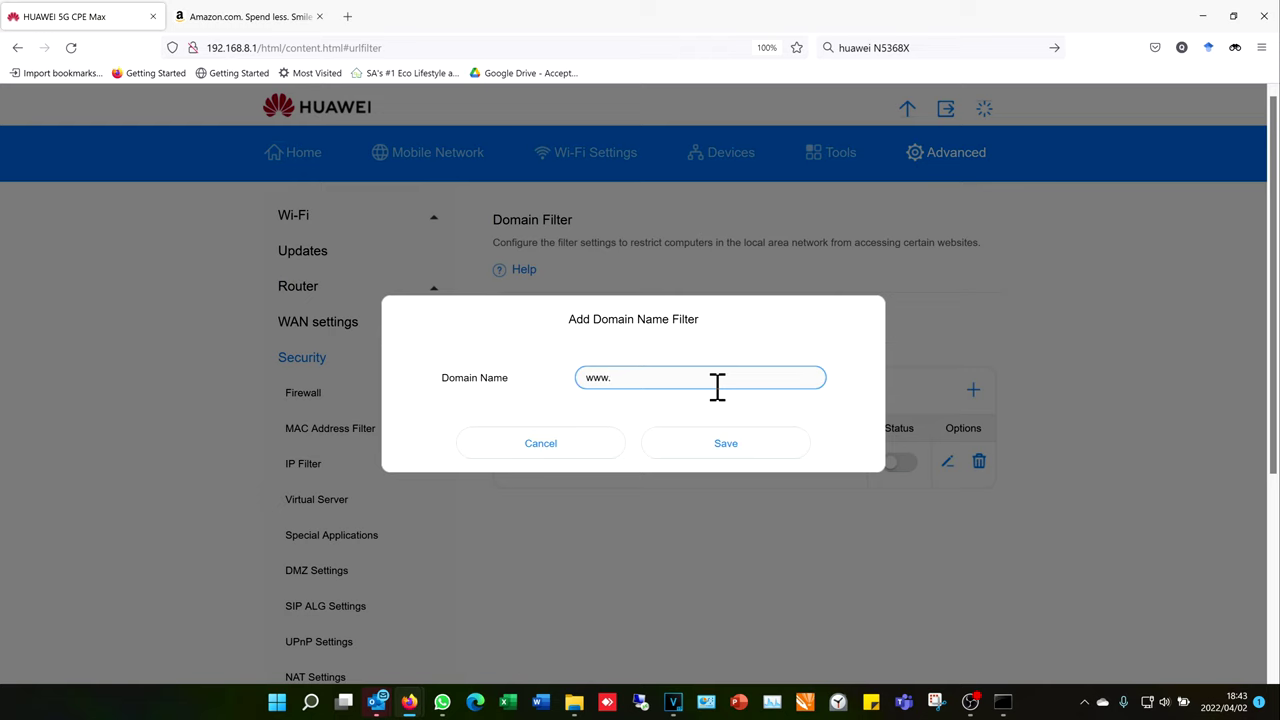
text(www.amazon.com)
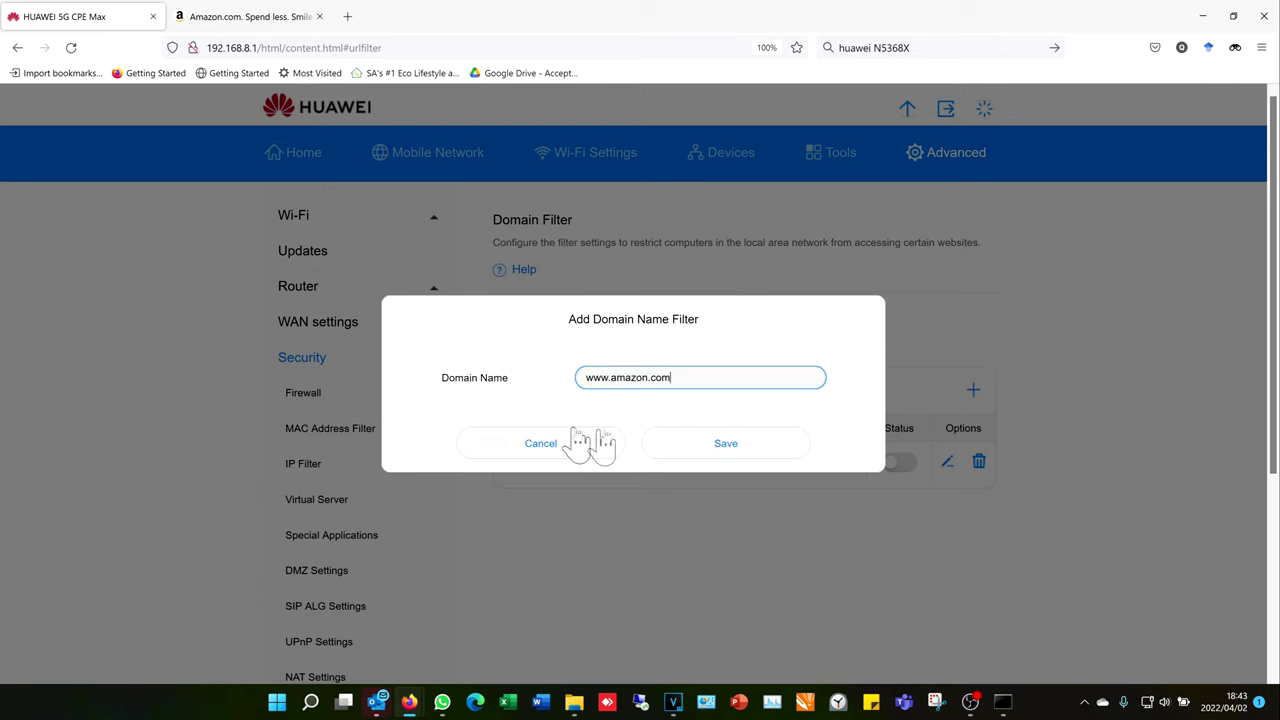
click(706, 448)
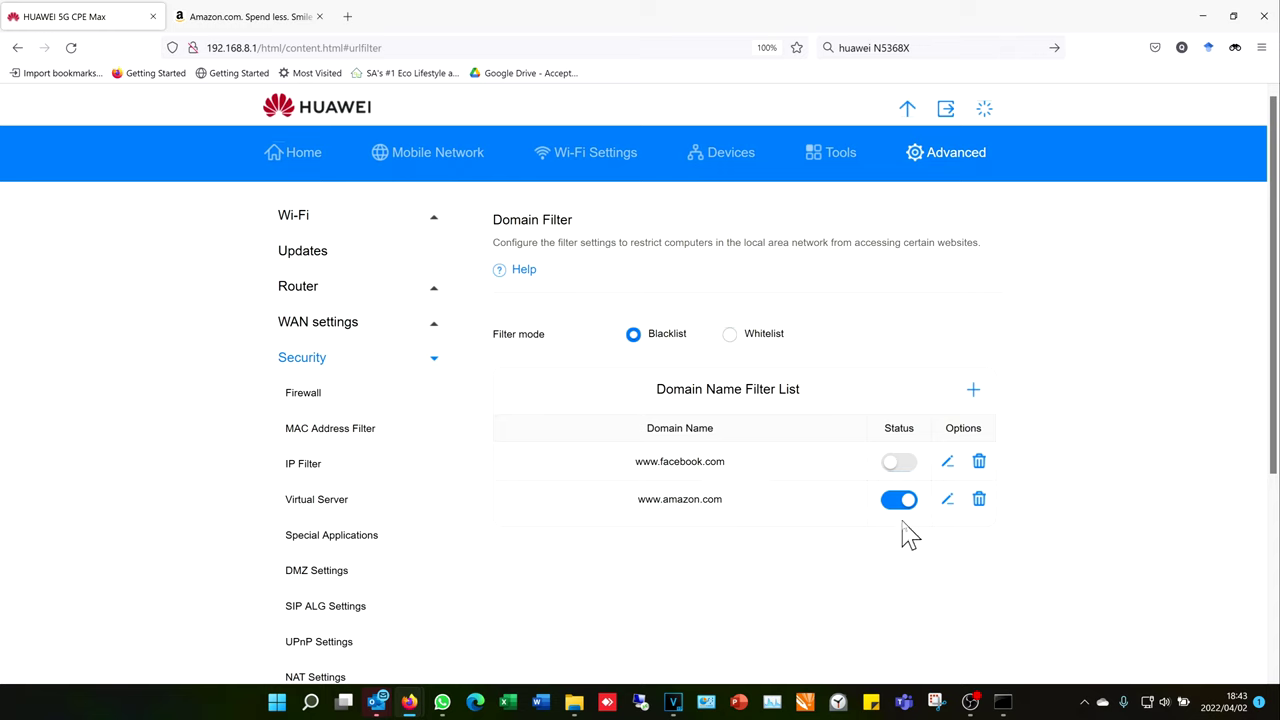
Step: Reload the open Amazon page to test whether the router's domain filter blocks it
click(279, 24)
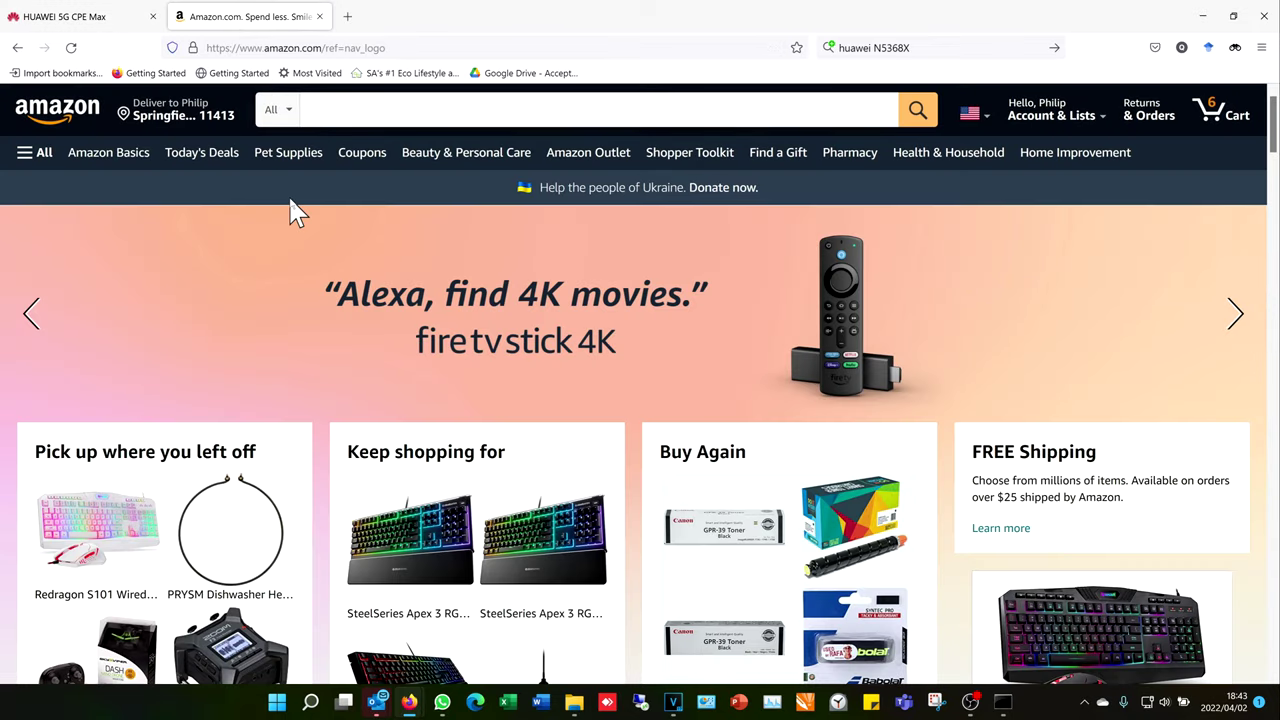
click(75, 17)
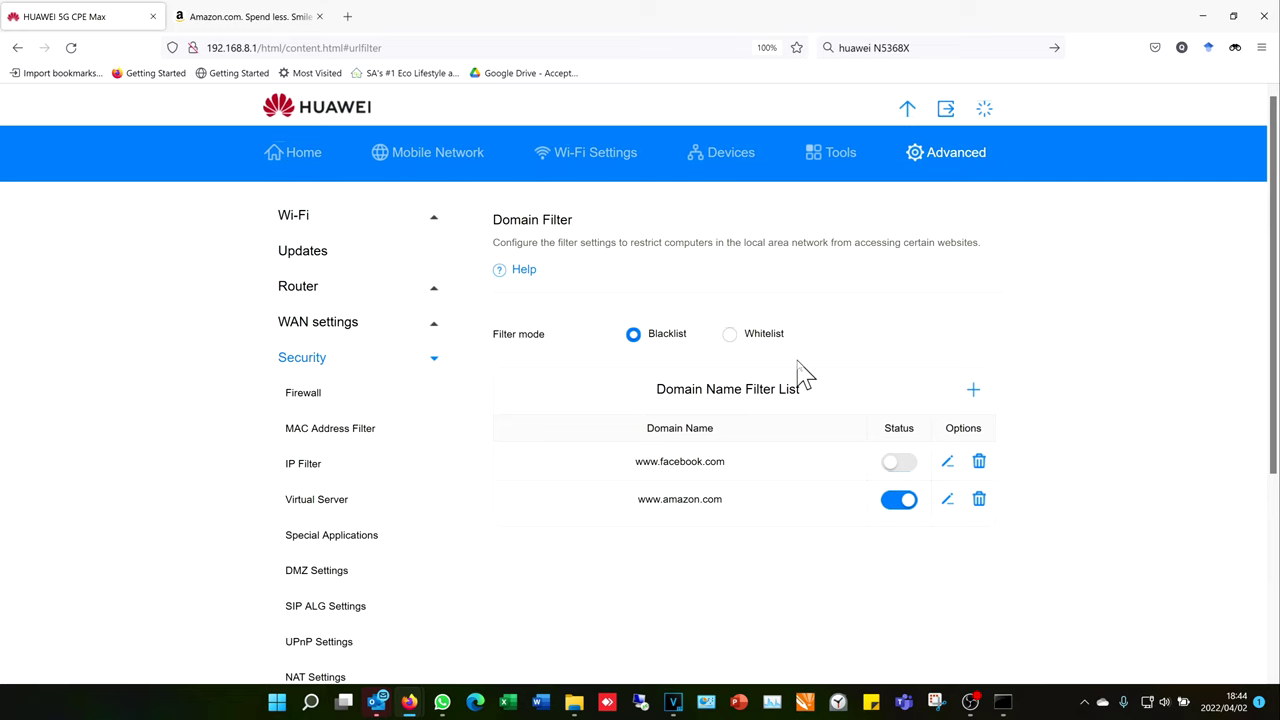
click(265, 17)
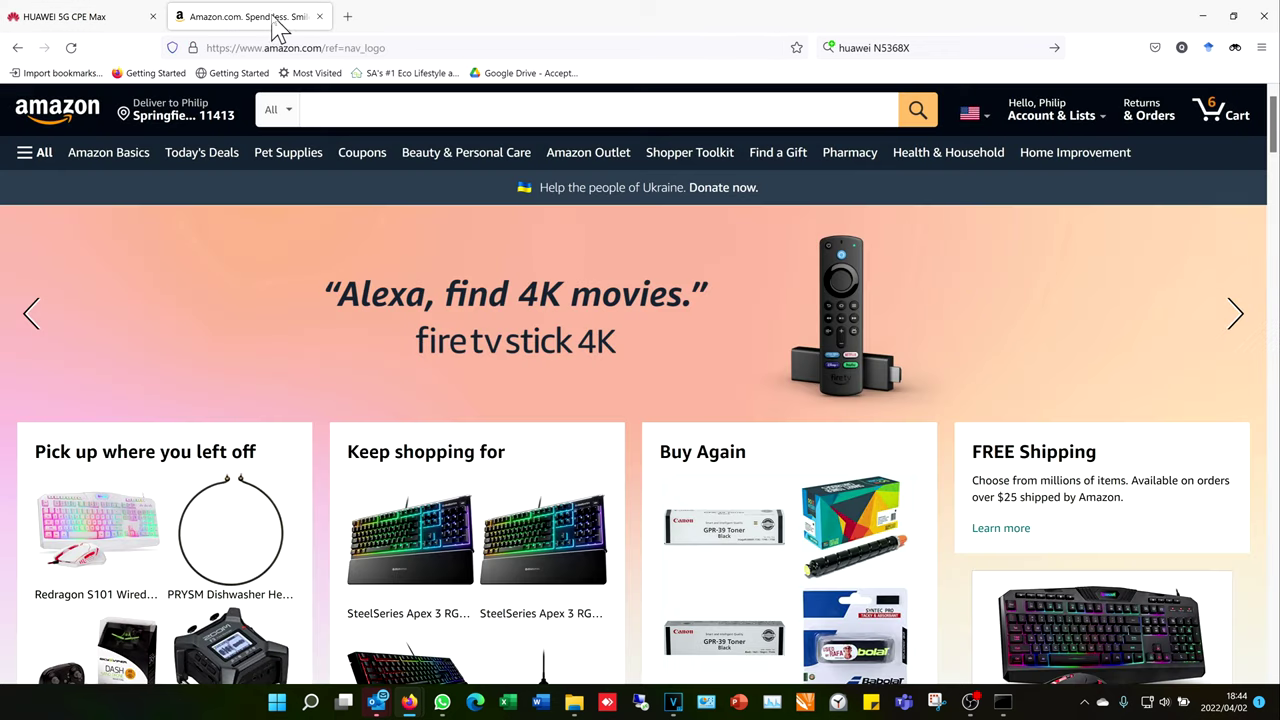
click(70, 55)
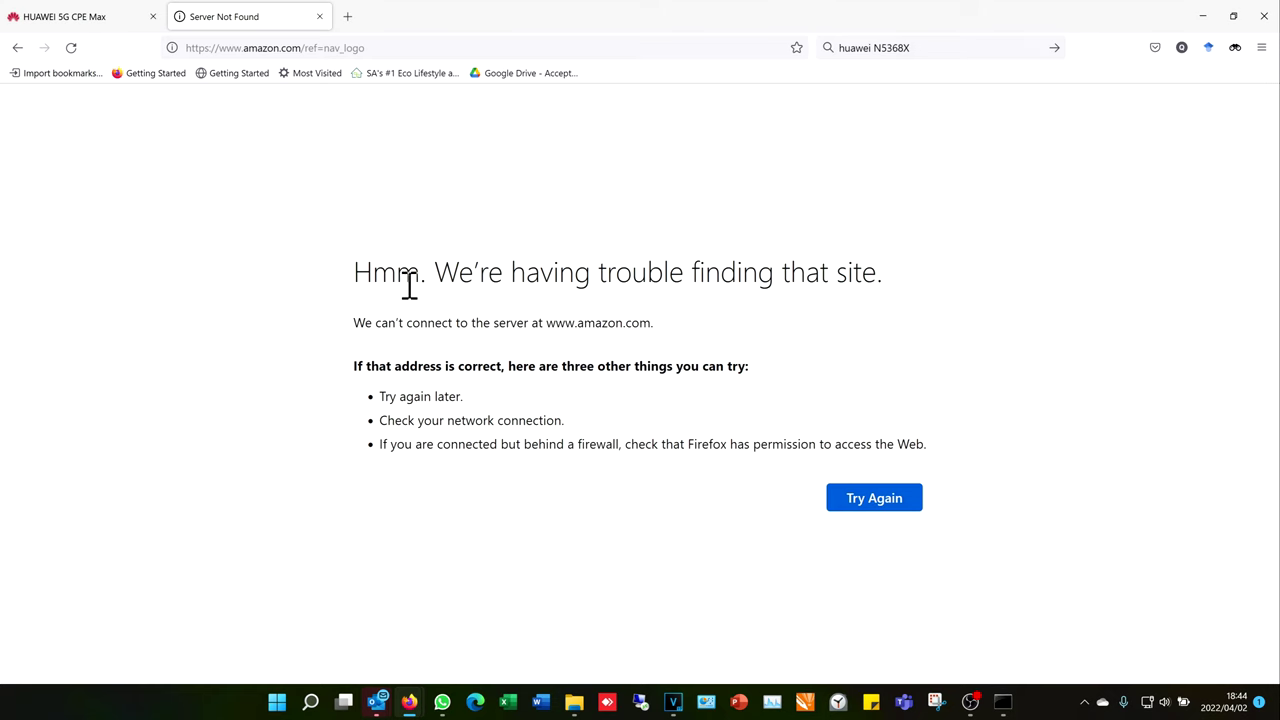
click(105, 18)
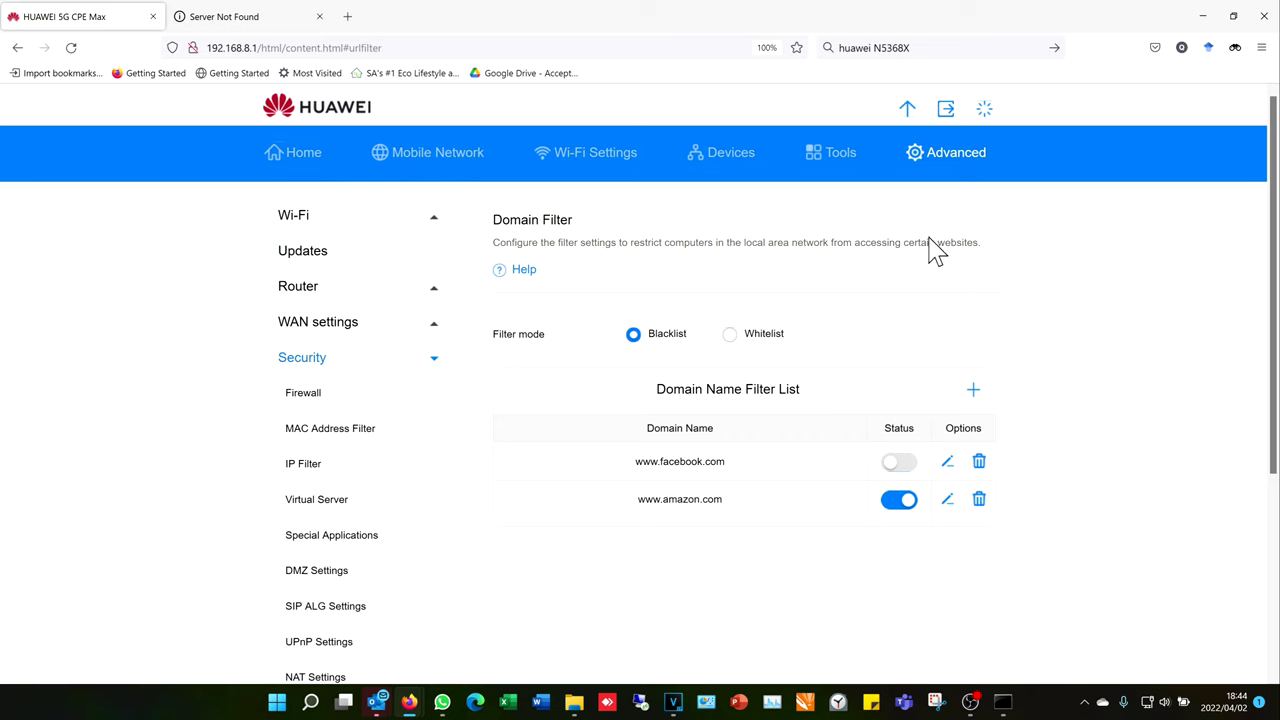
click(892, 503)
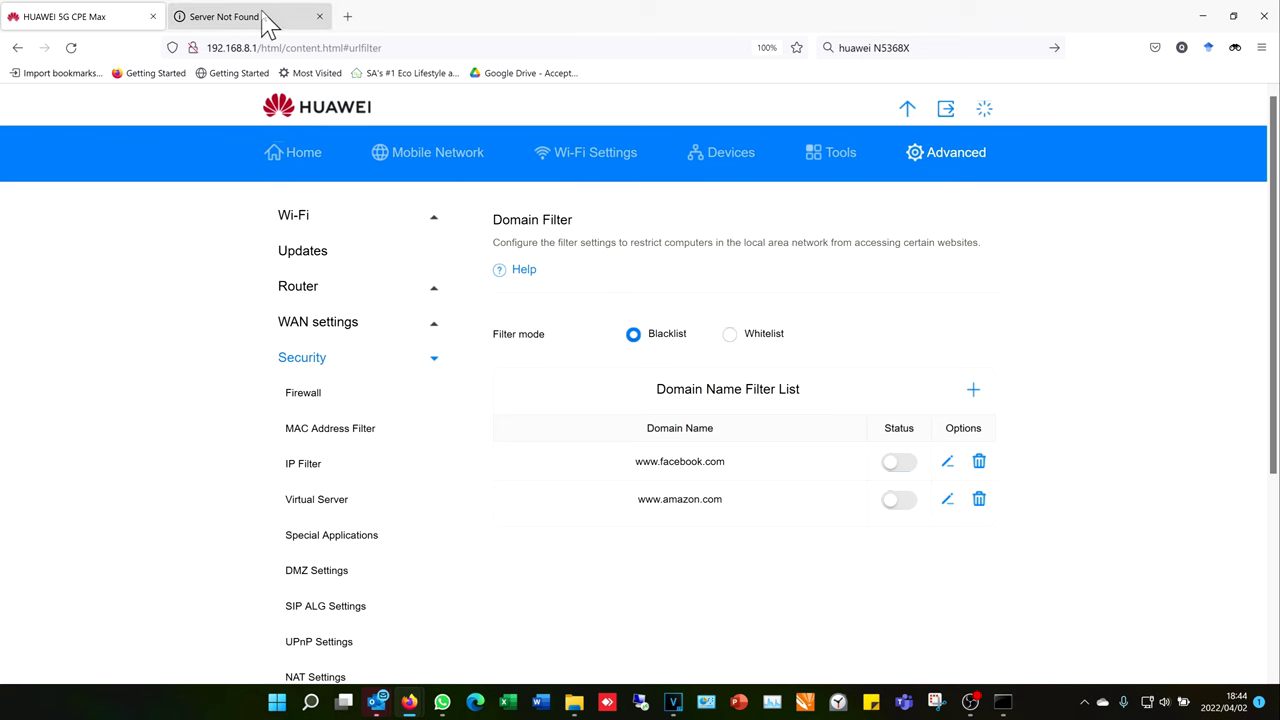
click(305, 20)
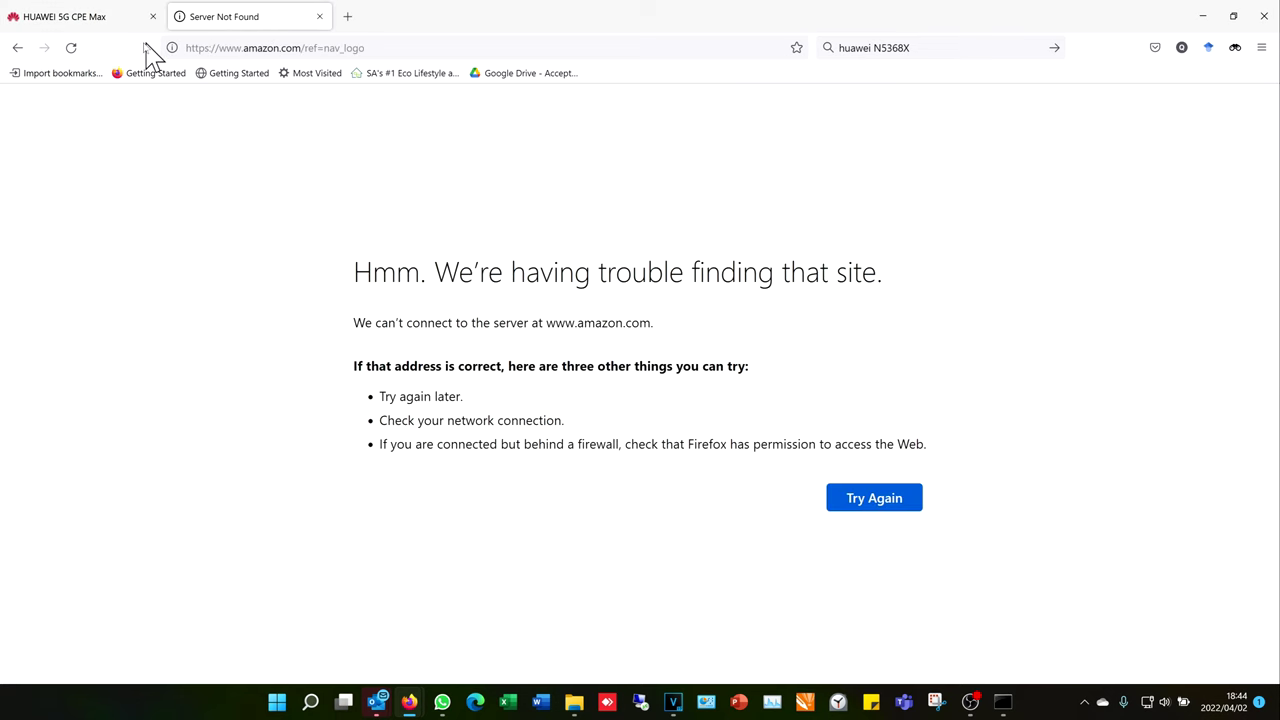
click(71, 48)
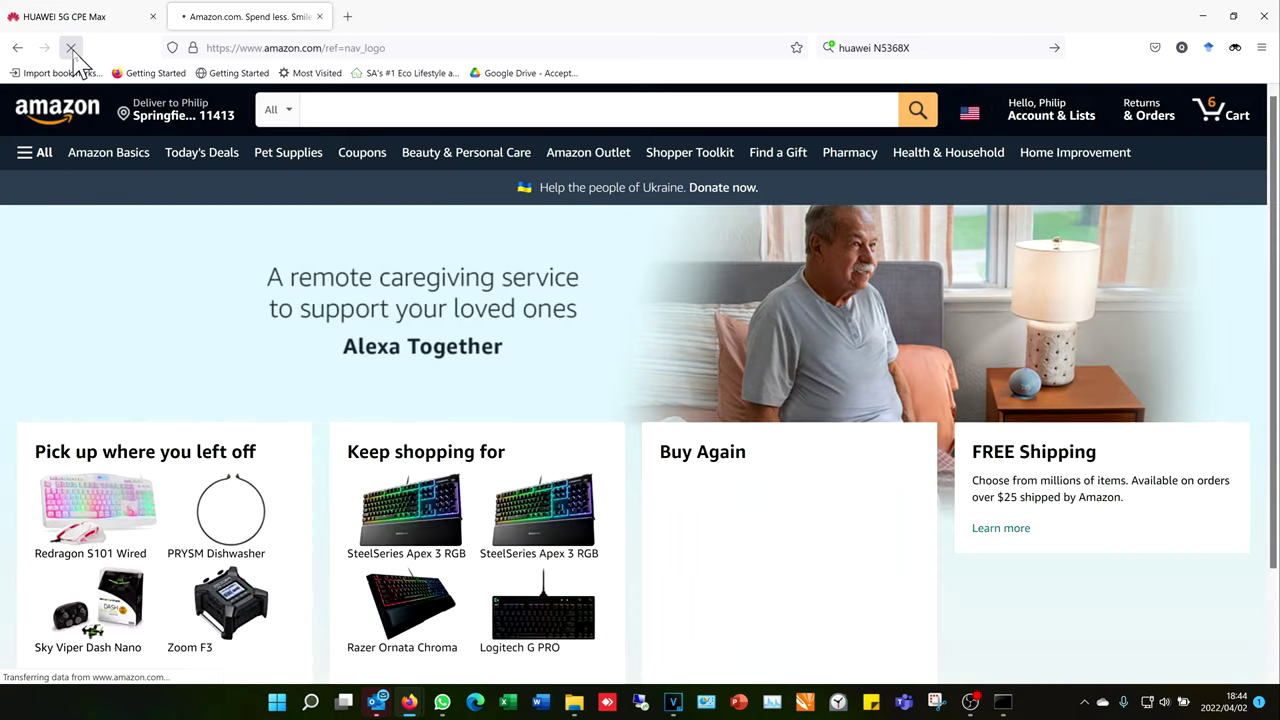
click(110, 24)
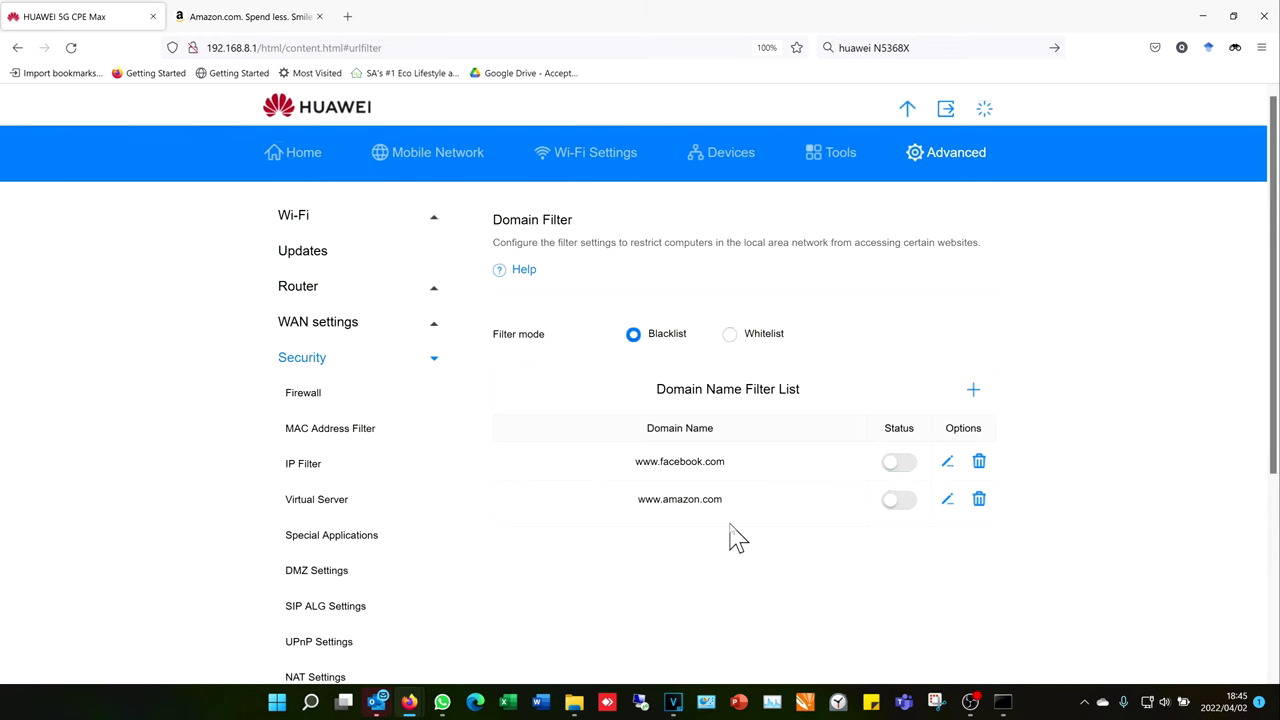
click(909, 462)
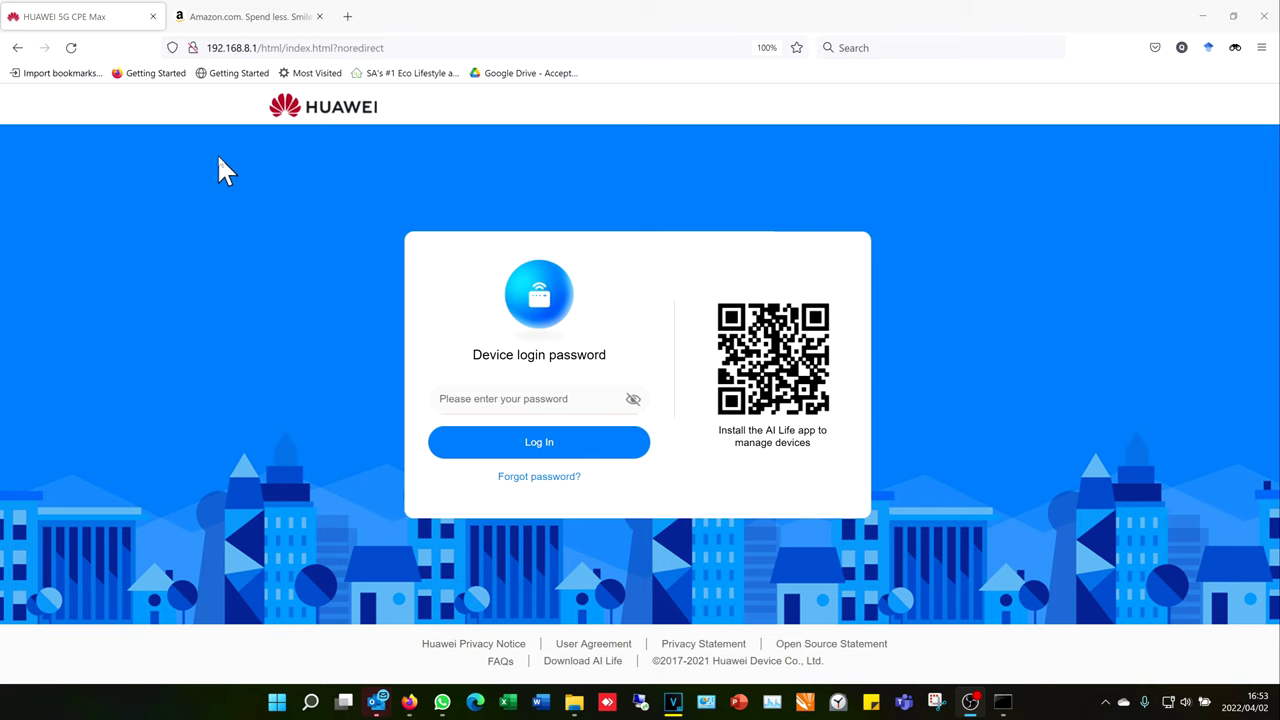
Step: Find Command Prompt by searching Windows for "cmd" and open it
click(311, 703)
text(c)
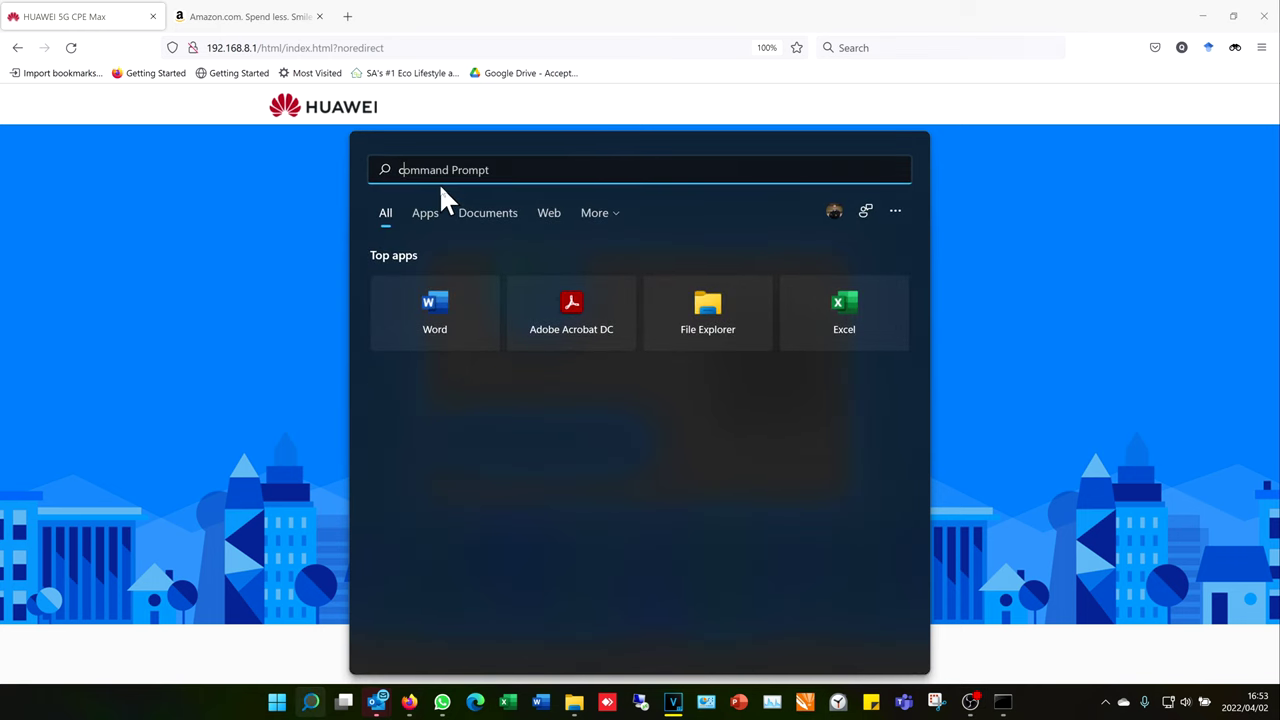
text(md)
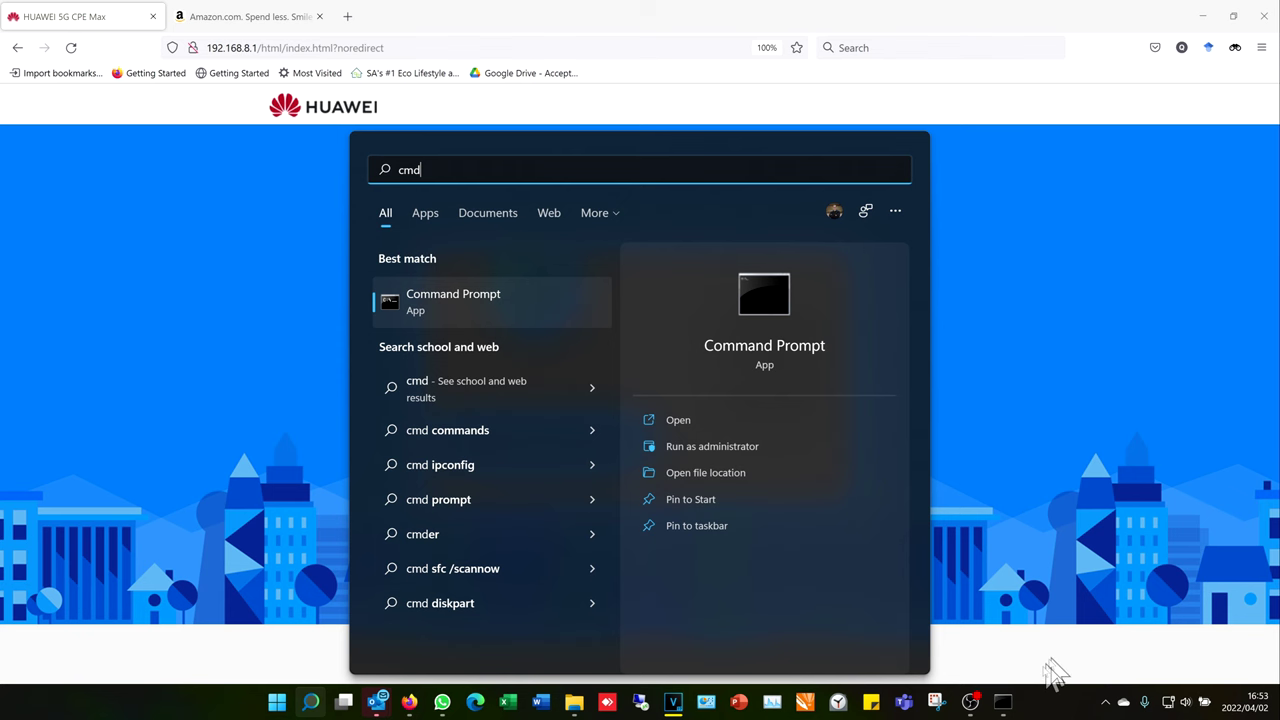
key(Return)
Step: Run ipconfig and highlight the Default Gateway label and its IPv4 address under Ethernet adapter Ethernet 2
text(ipconfig)
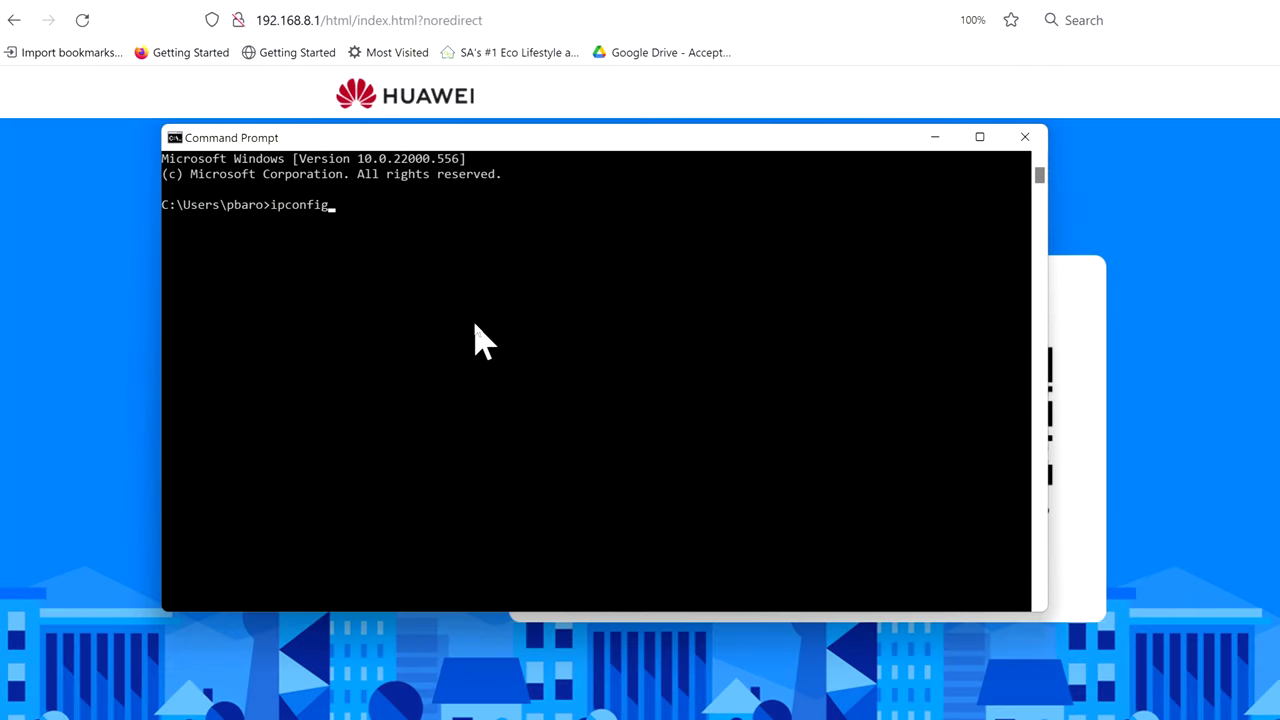
key(Return)
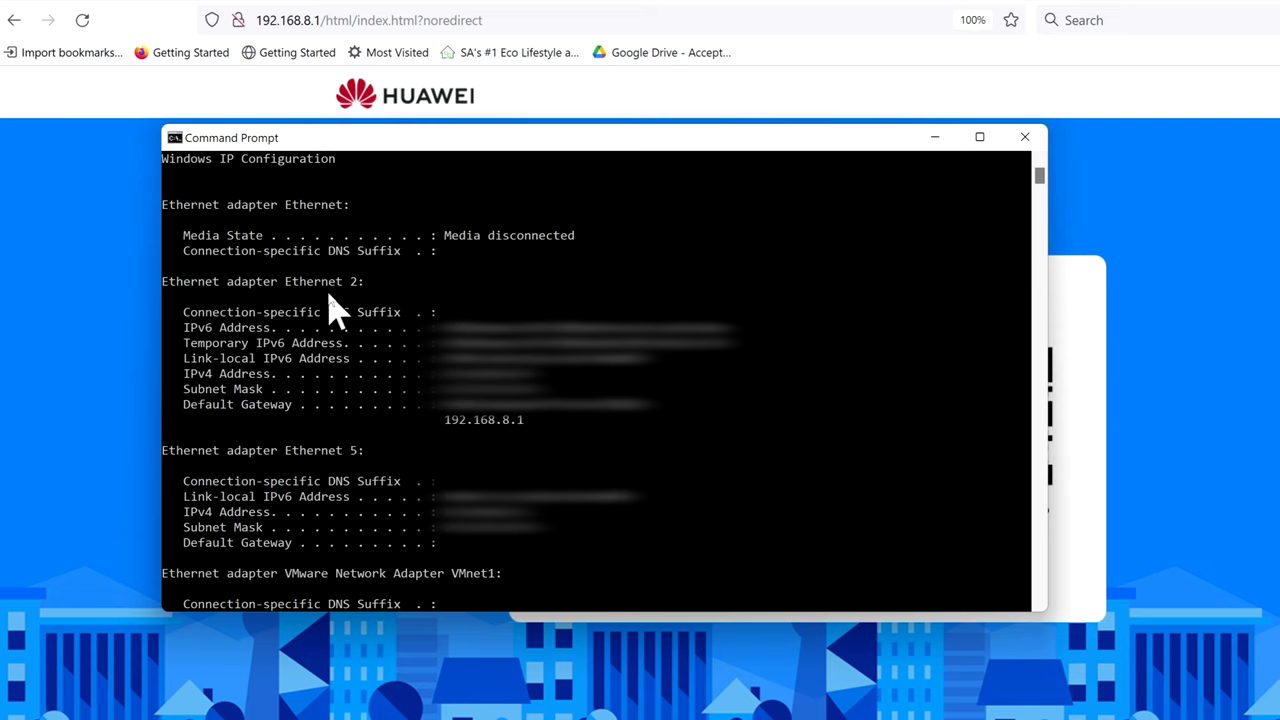
drag(186, 406, 289, 416)
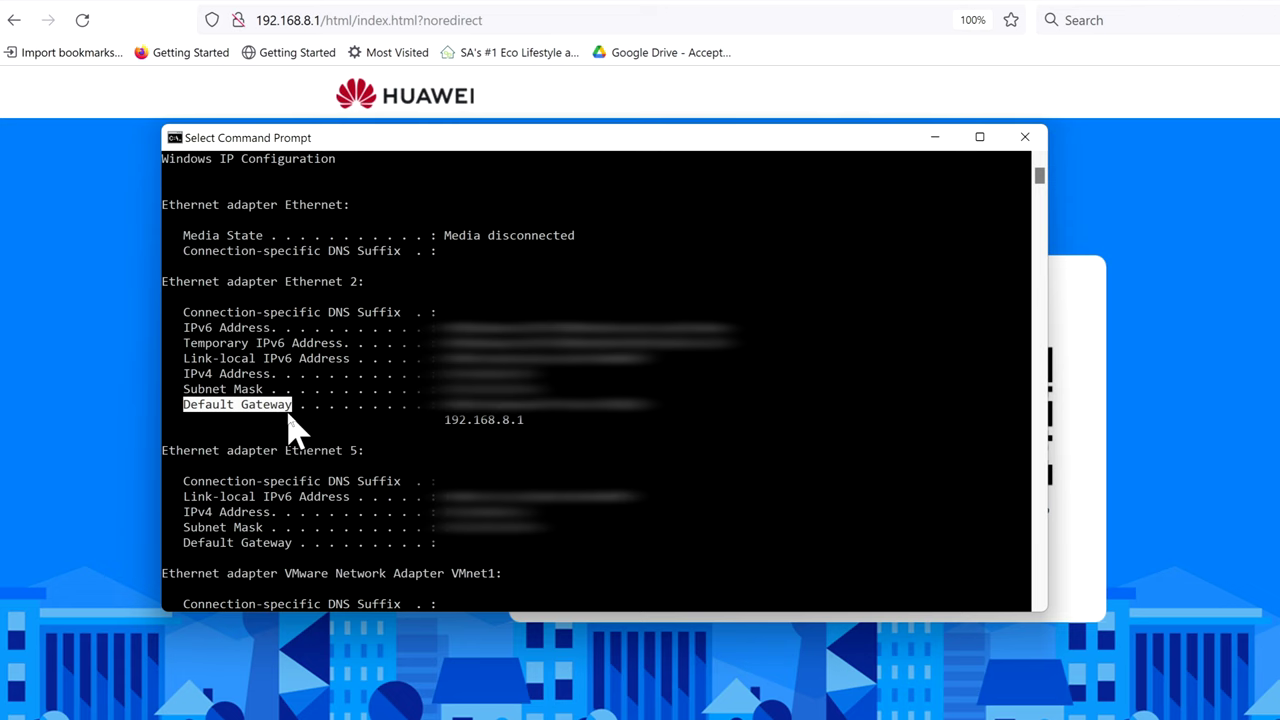
drag(530, 420, 446, 422)
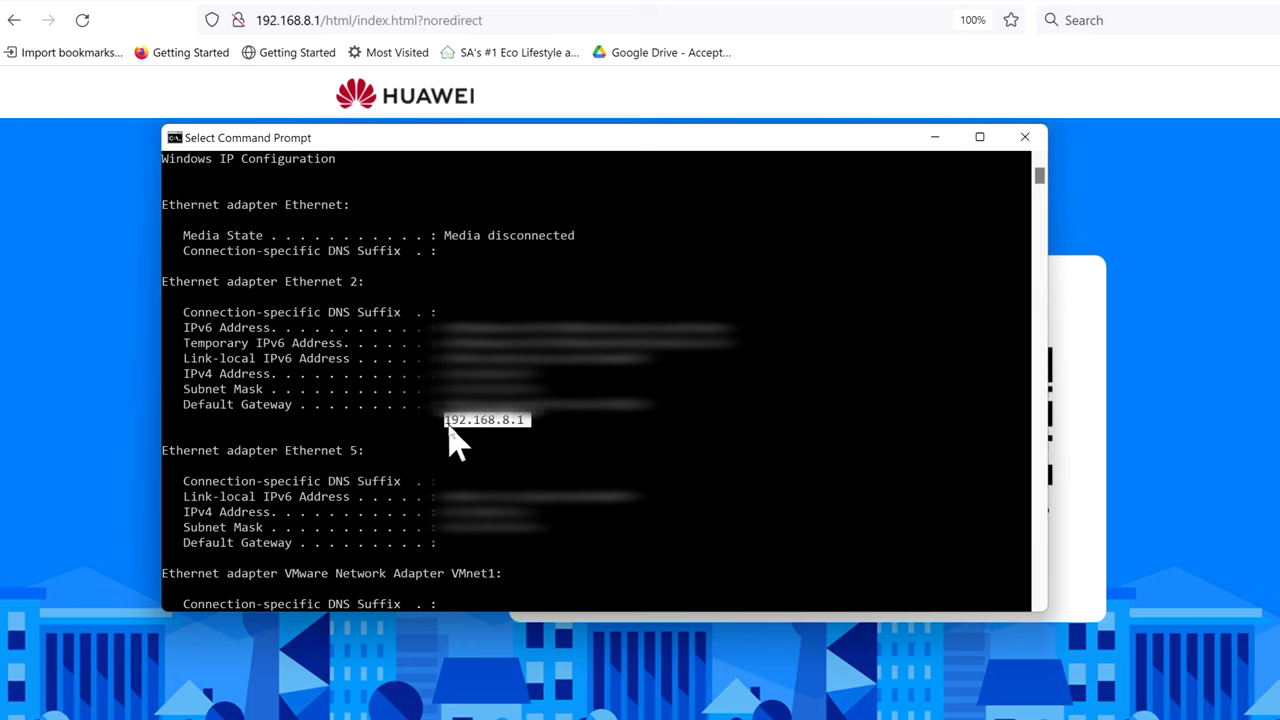